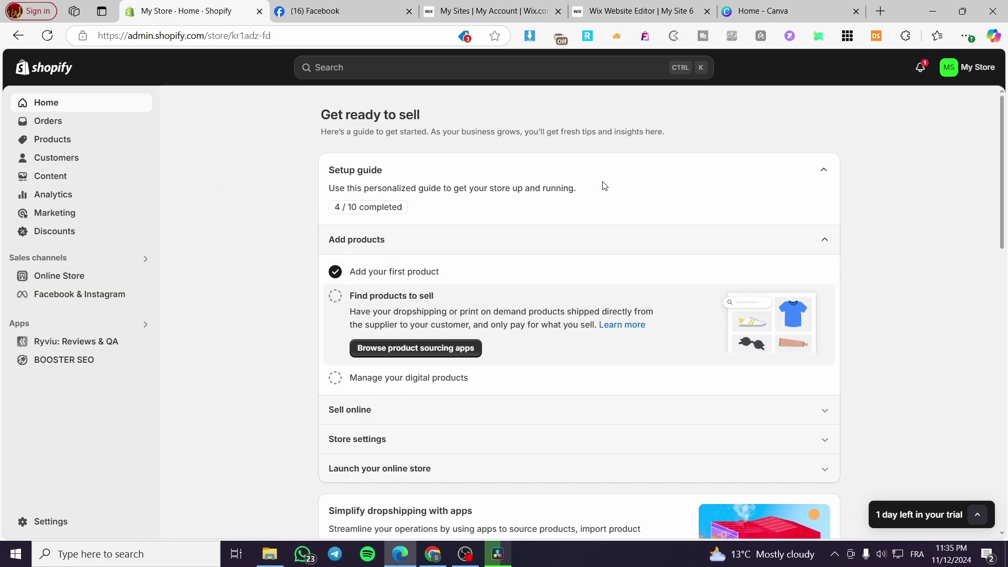
# - Go to Online Store themes and start customizing the current Dawn theme
pyautogui.click(60, 277)
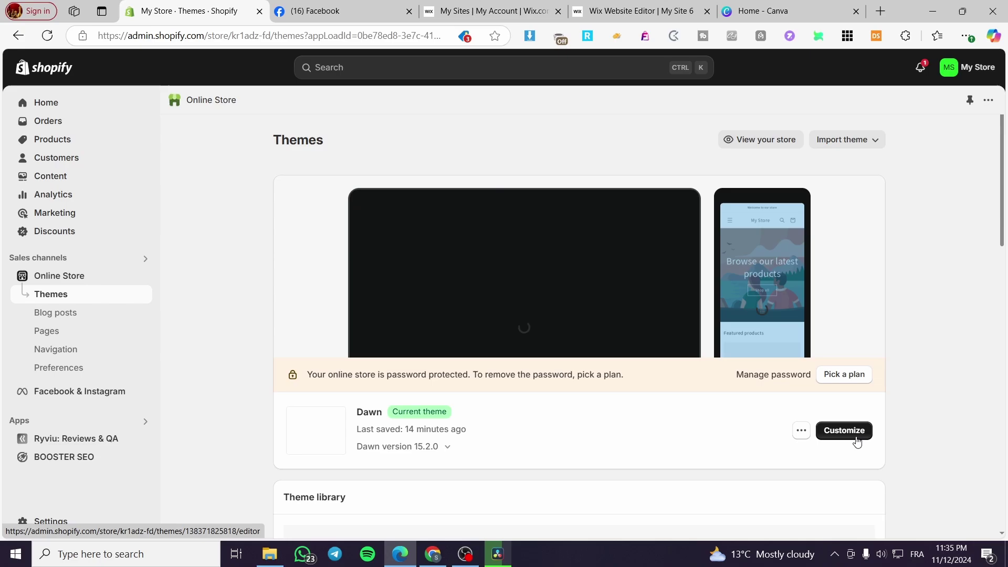
pyautogui.click(856, 436)
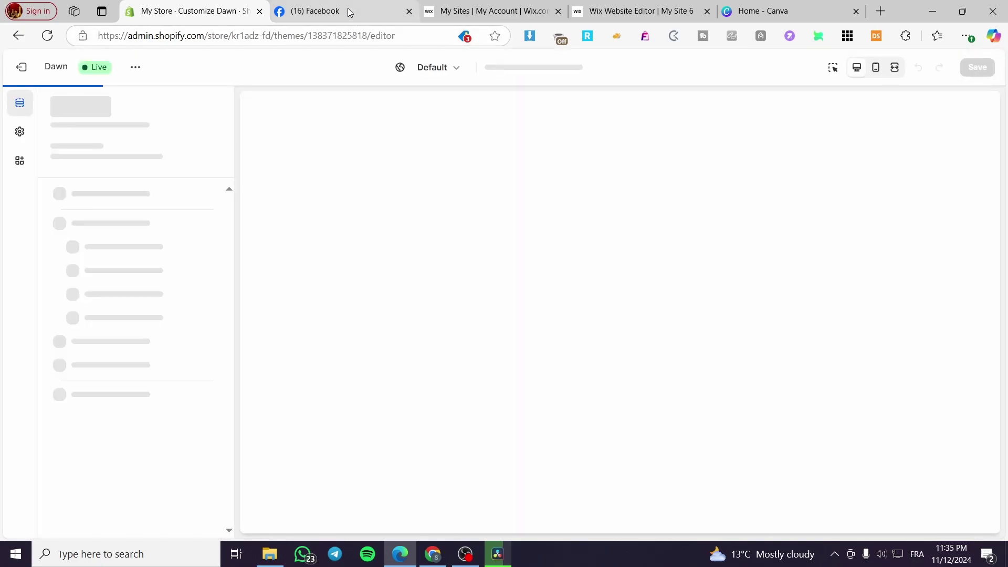
# - Copy the Smith'sclothing Facebook page URL from the address bar and return to Shopify
pyautogui.click(350, 13)
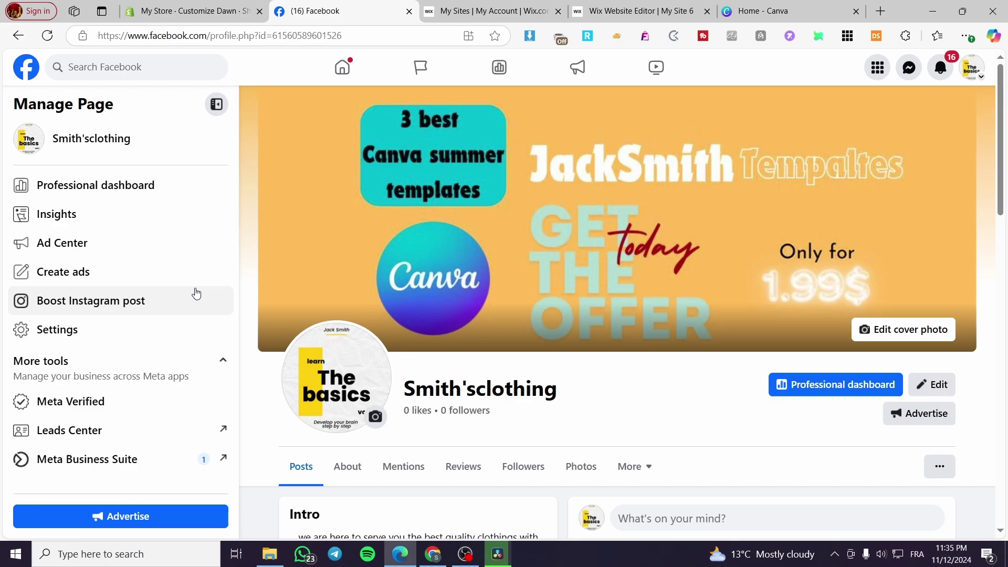
pyautogui.click(210, 35)
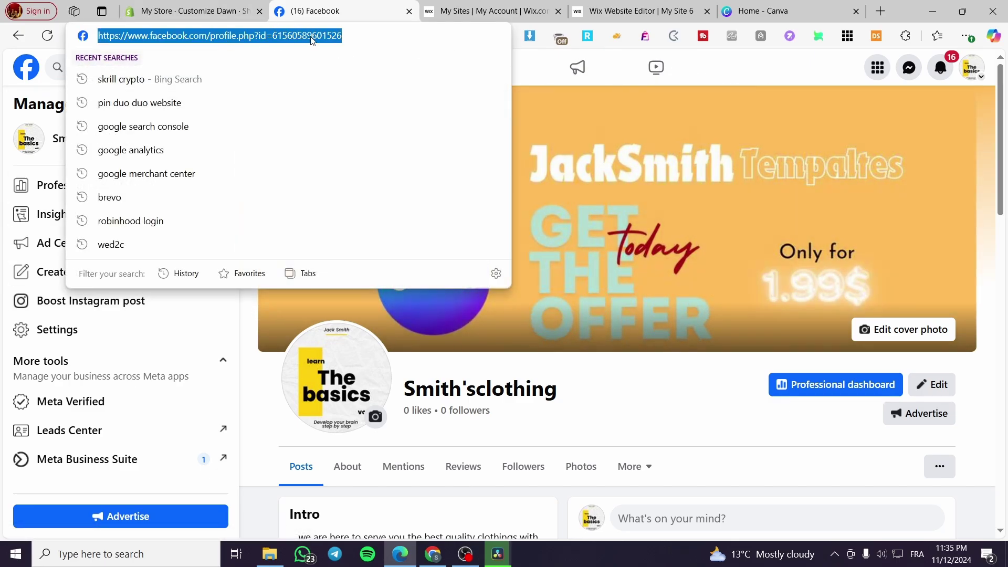
pyautogui.click(320, 35)
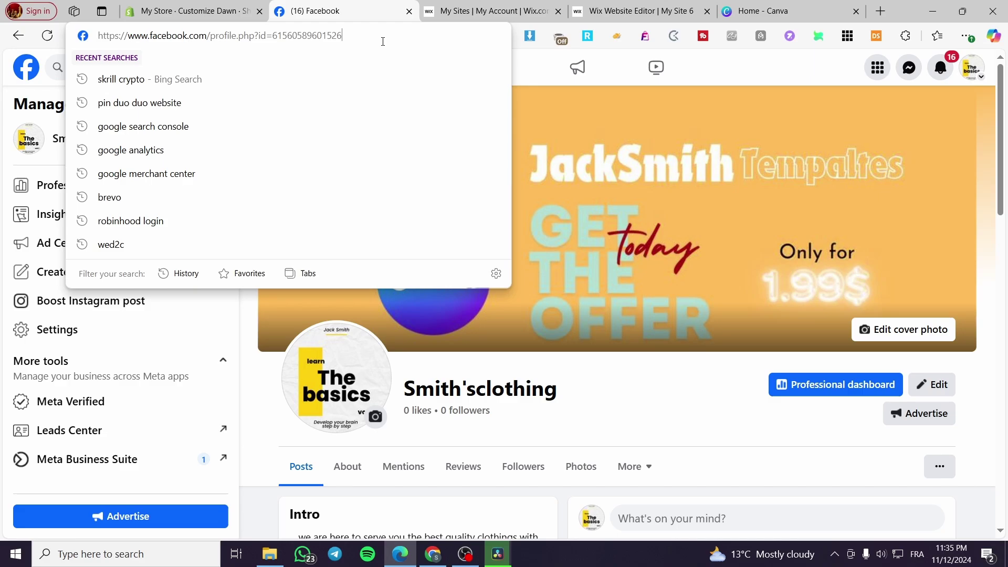
pyautogui.hotkey('ctrl', 'a')
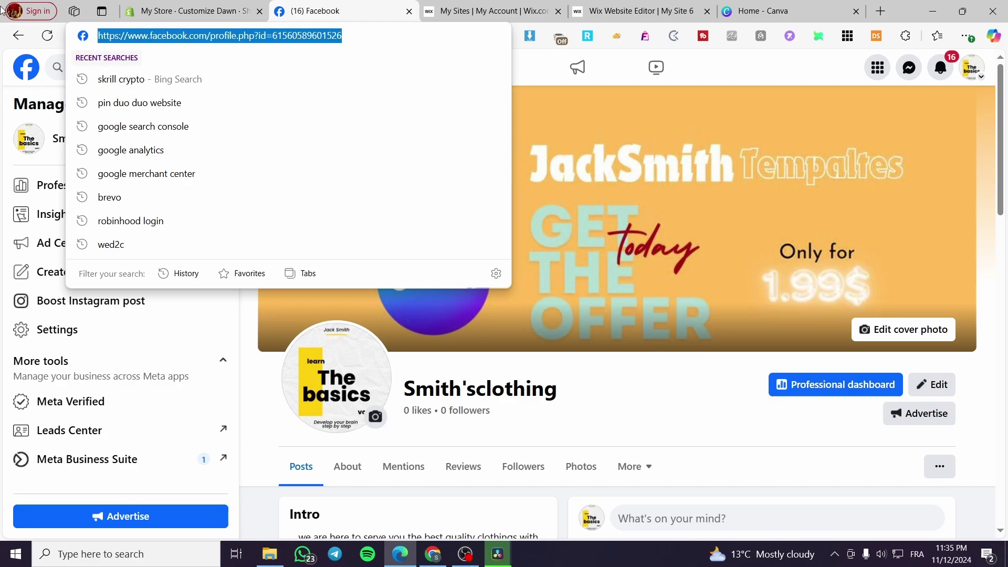
pyautogui.click(178, 11)
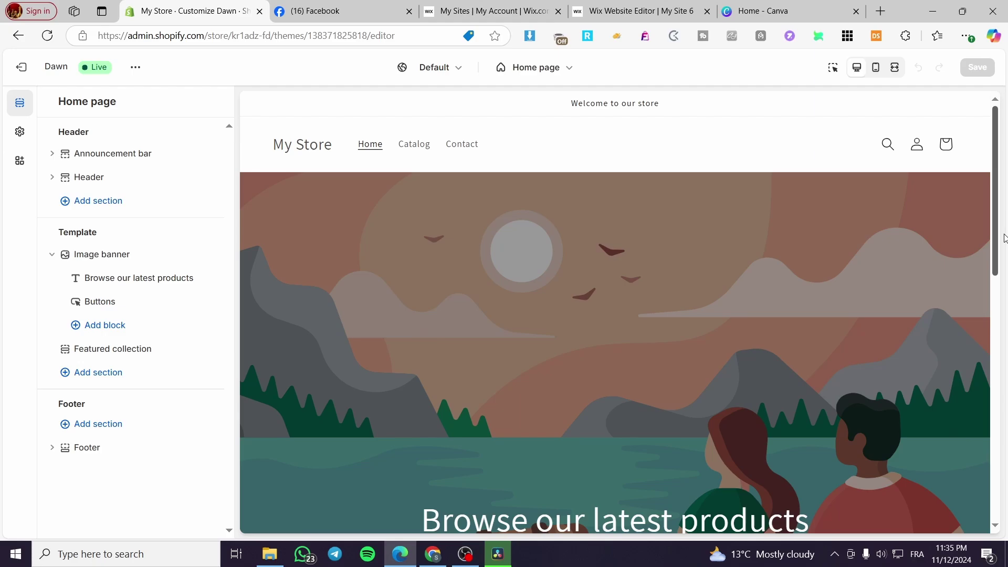
pyautogui.scroll(-1, 960, 241)
pyautogui.scroll(-5, 748, 274)
pyautogui.scroll(-2, 747, 275)
pyautogui.scroll(-2, 748, 275)
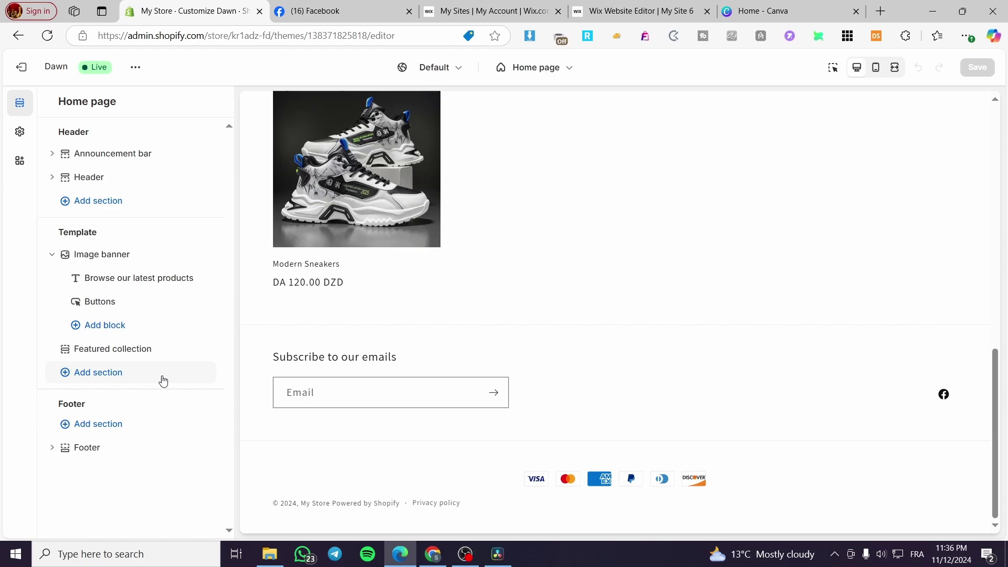
# - Show the Footer section's Theme Settings with the social media link fields
pyautogui.click(83, 448)
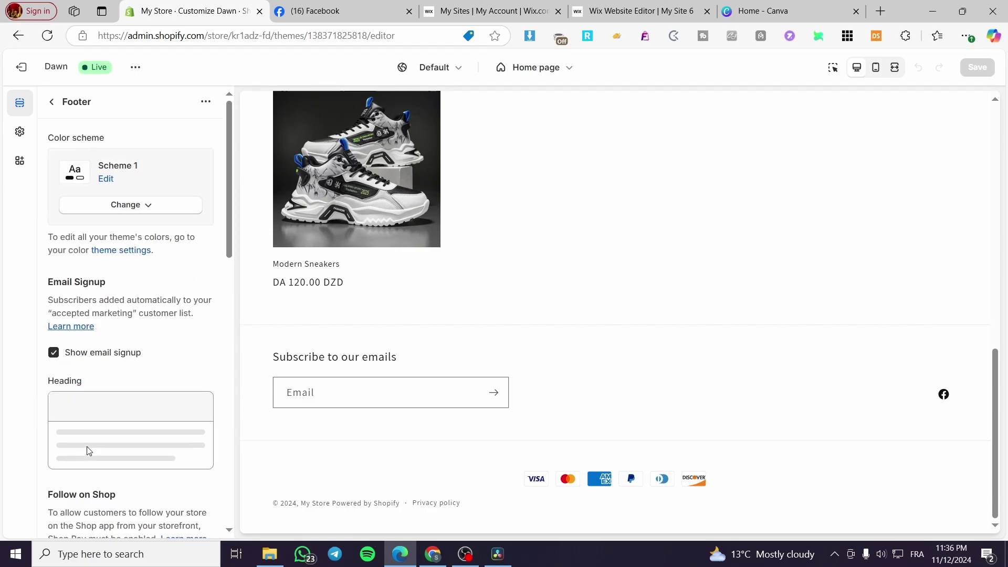
pyautogui.scroll(-2, 165, 209)
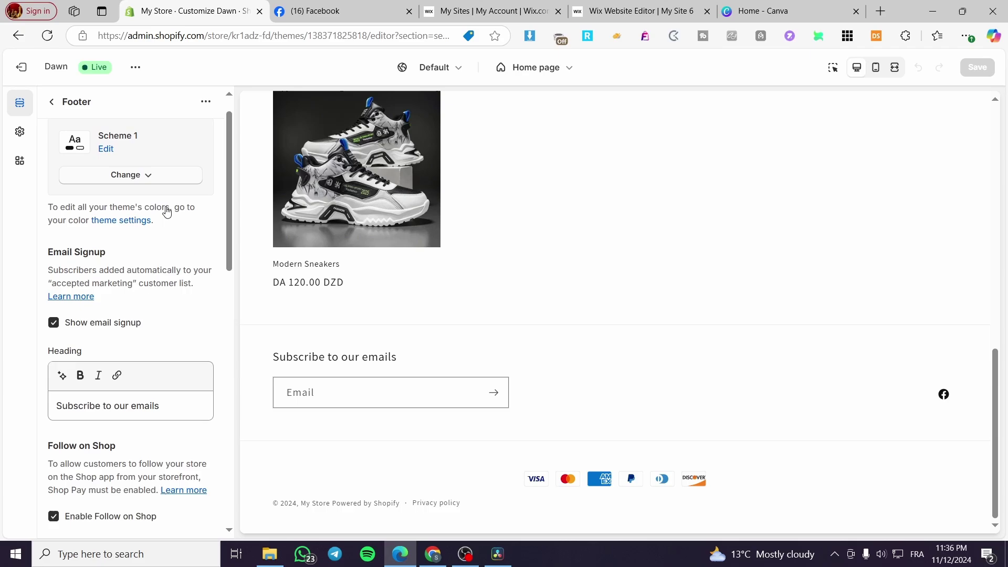
pyautogui.scroll(-5, 166, 209)
pyautogui.scroll(-2, 167, 210)
pyautogui.scroll(-2, 166, 210)
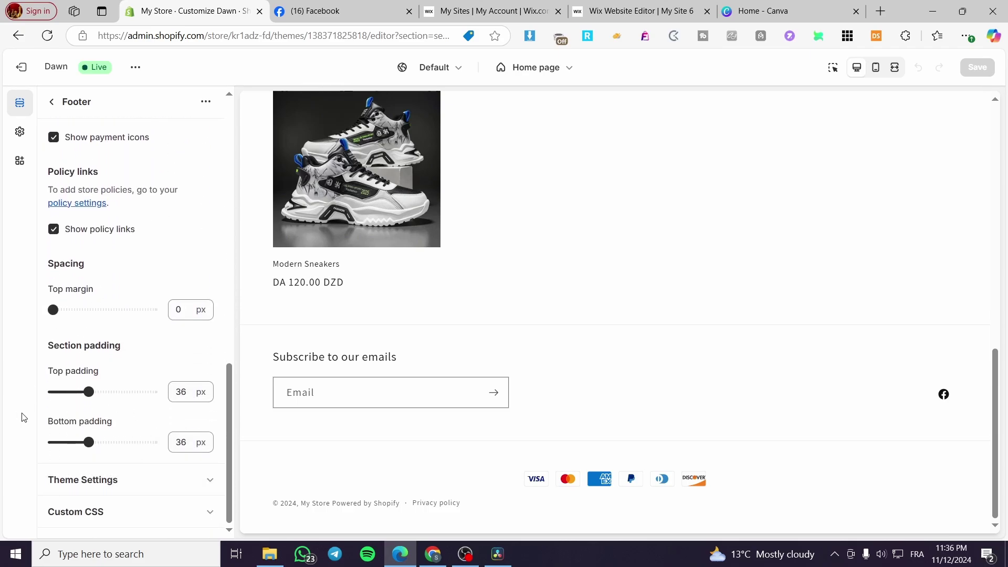
pyautogui.scroll(2, 110, 384)
pyautogui.scroll(5, 110, 384)
pyautogui.scroll(-5, 113, 386)
pyautogui.scroll(-2, 112, 378)
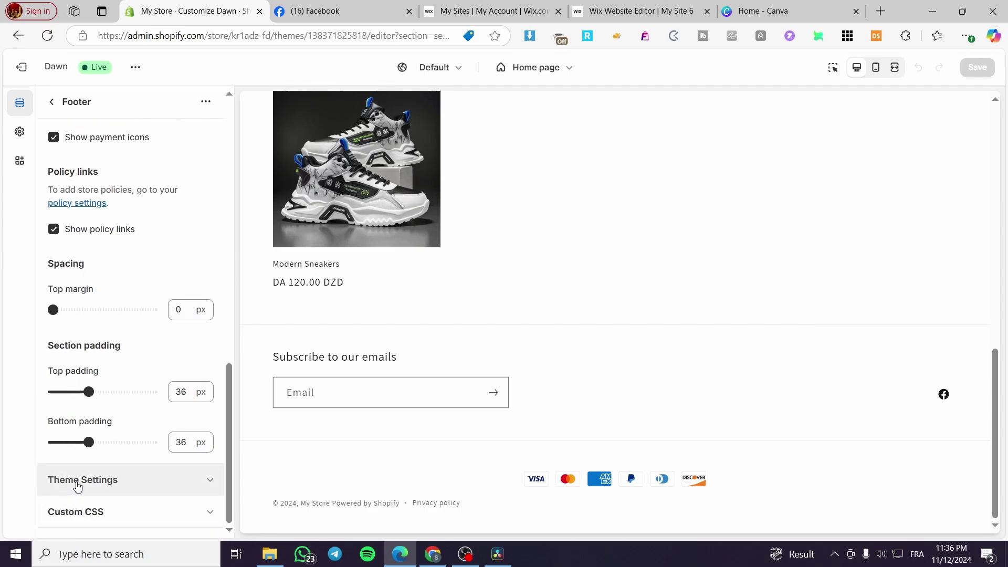
pyautogui.click(77, 486)
pyautogui.scroll(-3, 135, 410)
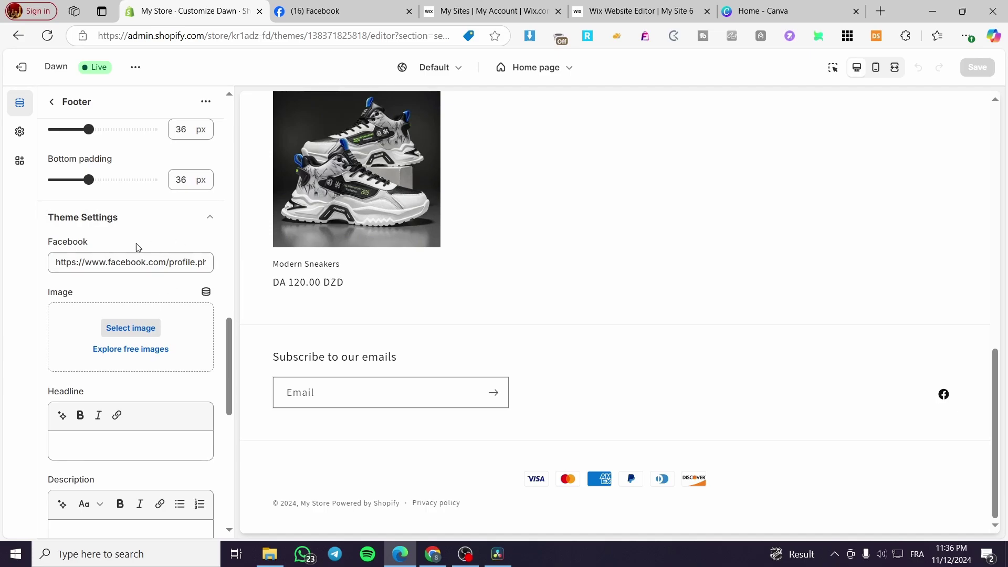
pyautogui.scroll(-3, 81, 251)
pyautogui.scroll(1, 71, 173)
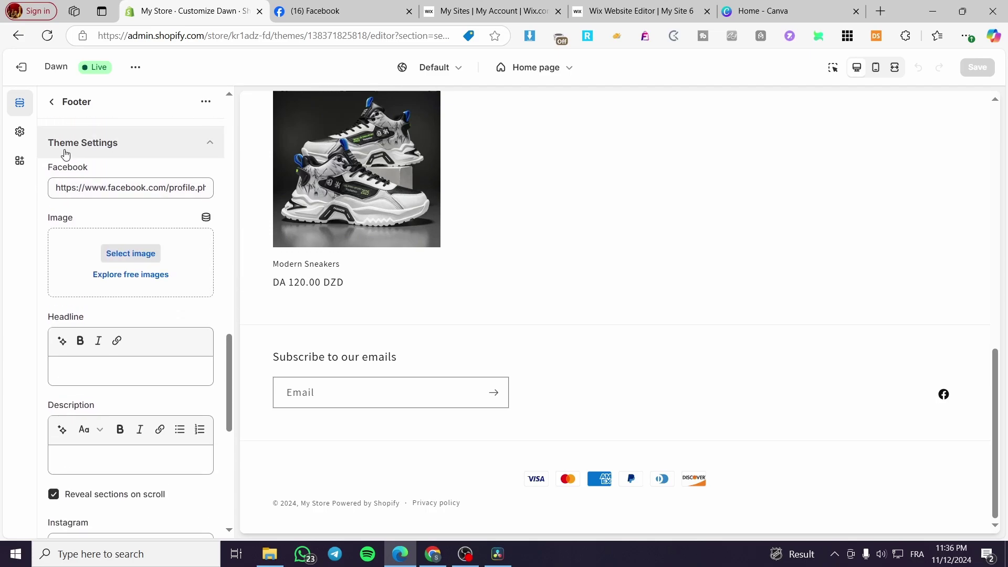
# - Clear the footer's existing Facebook link so its icon disappears from the preview
pyautogui.click(125, 197)
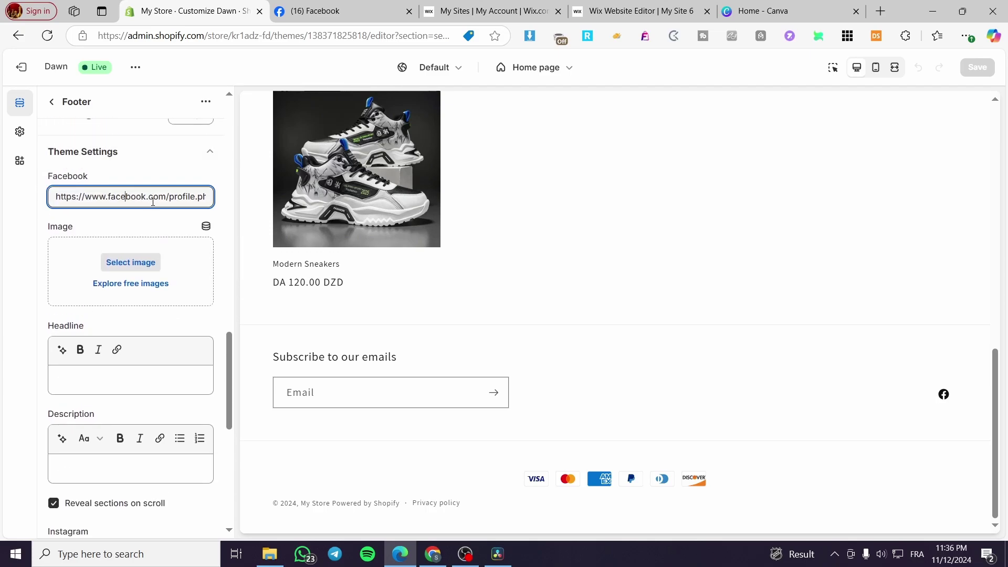
pyautogui.hotkey('ctrl', 'a')
pyautogui.hotkey('ctrl', 'v')
pyautogui.click(974, 67)
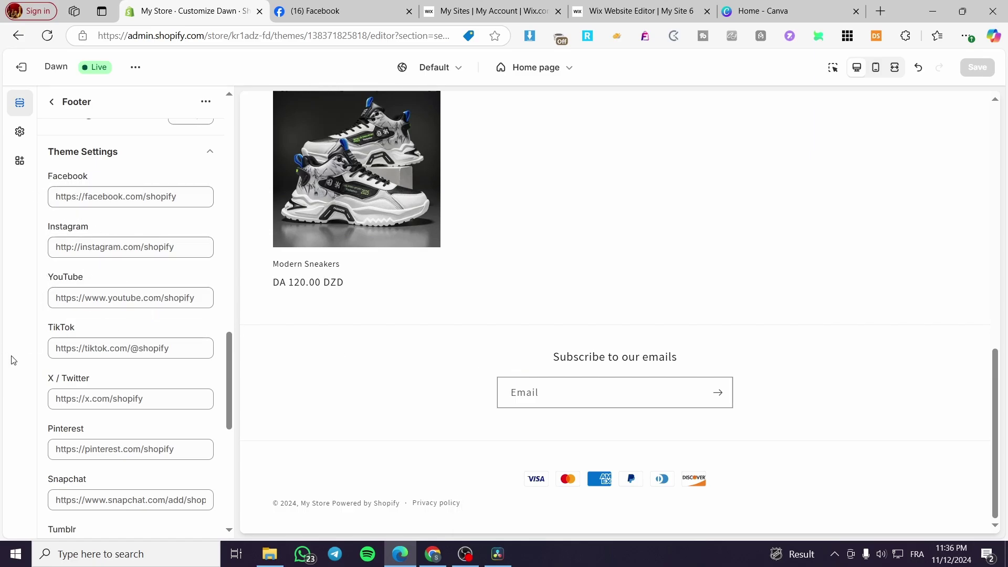
pyautogui.scroll(-3, 75, 396)
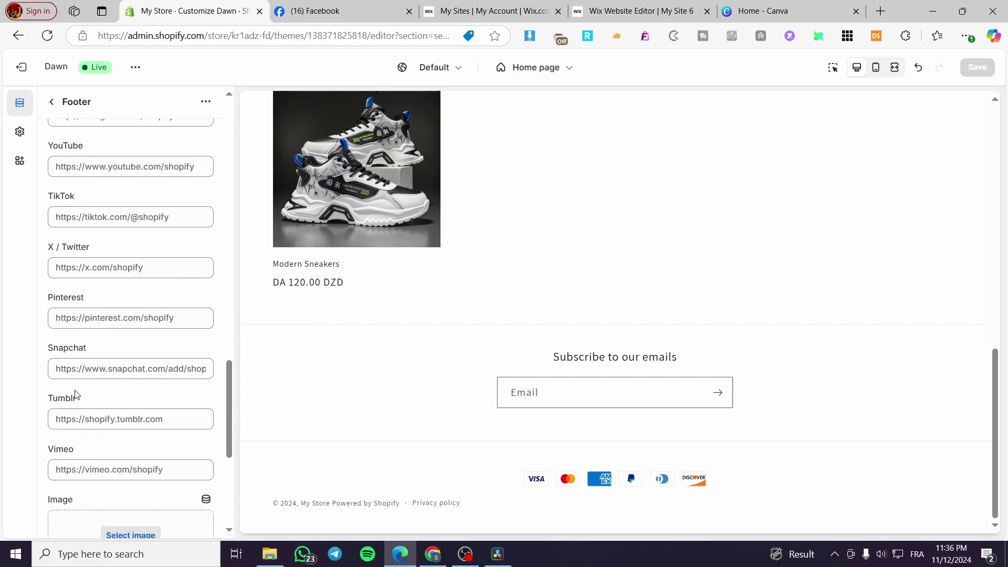
pyautogui.scroll(-1, 102, 322)
pyautogui.scroll(5, 124, 372)
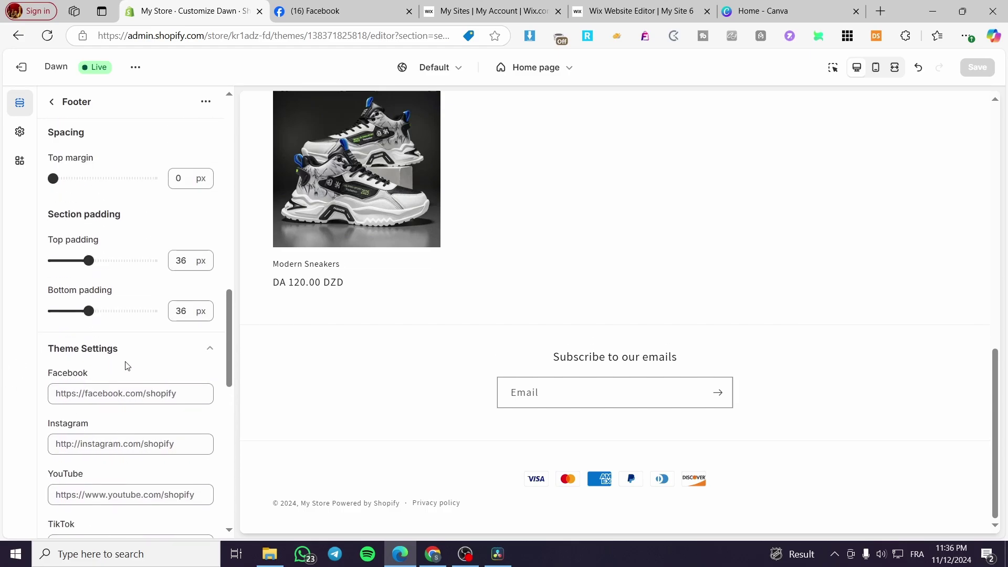
pyautogui.scroll(-3, 70, 275)
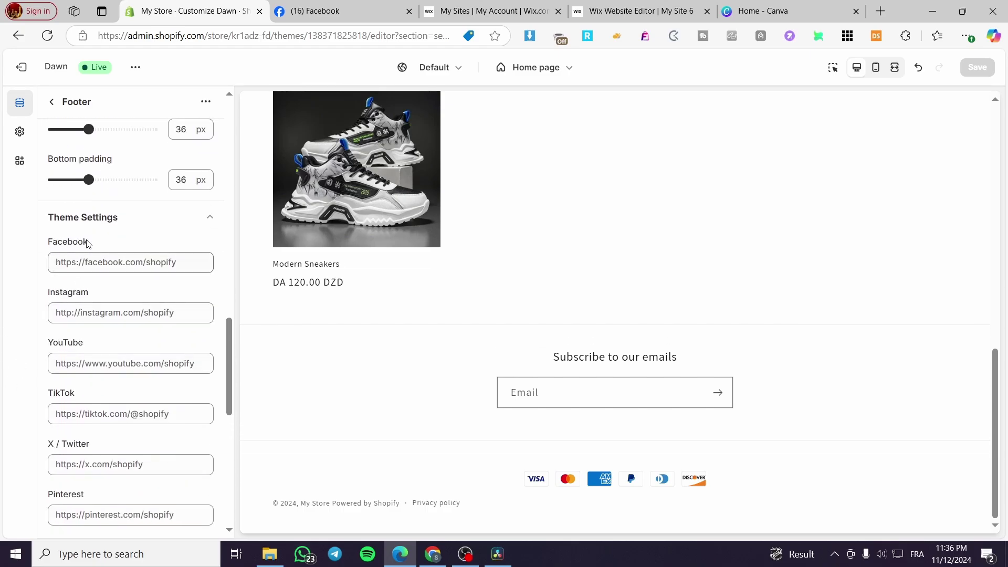
# - Paste the Smith'sclothing page URL into the footer's Facebook field and save the theme
pyautogui.doubleClick(86, 243)
pyautogui.click(108, 265)
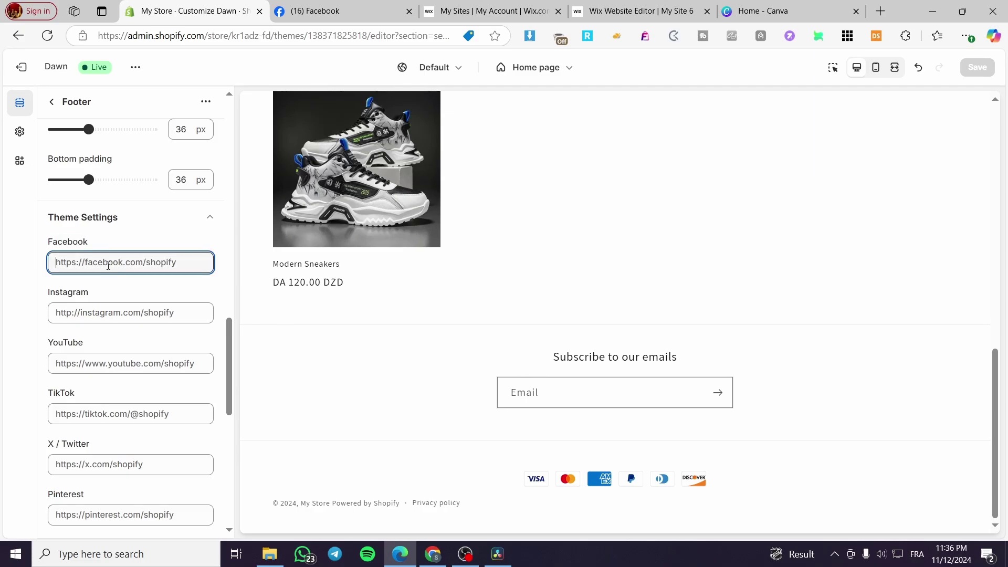
pyautogui.hotkey('ctrl', 'v')
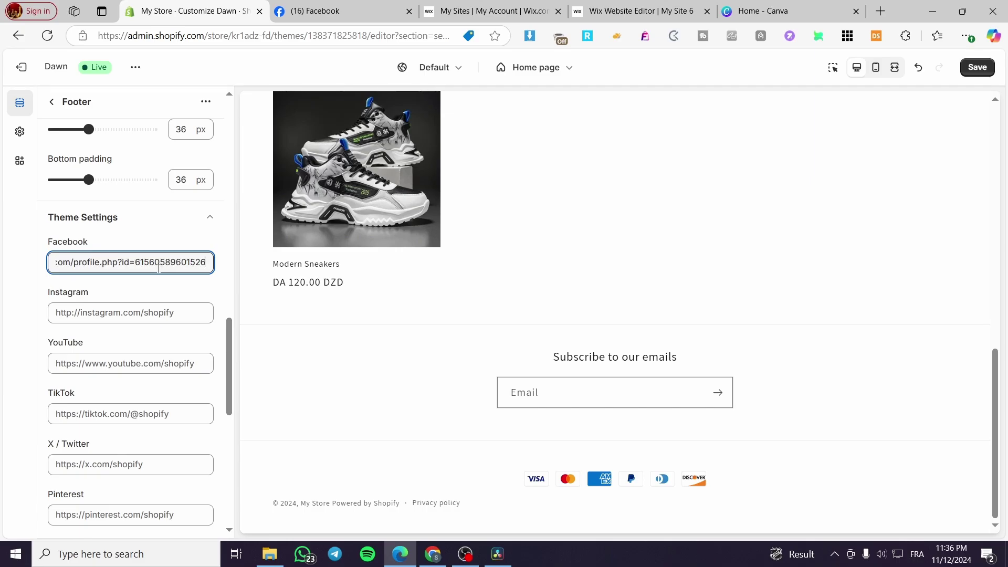
pyautogui.click(976, 68)
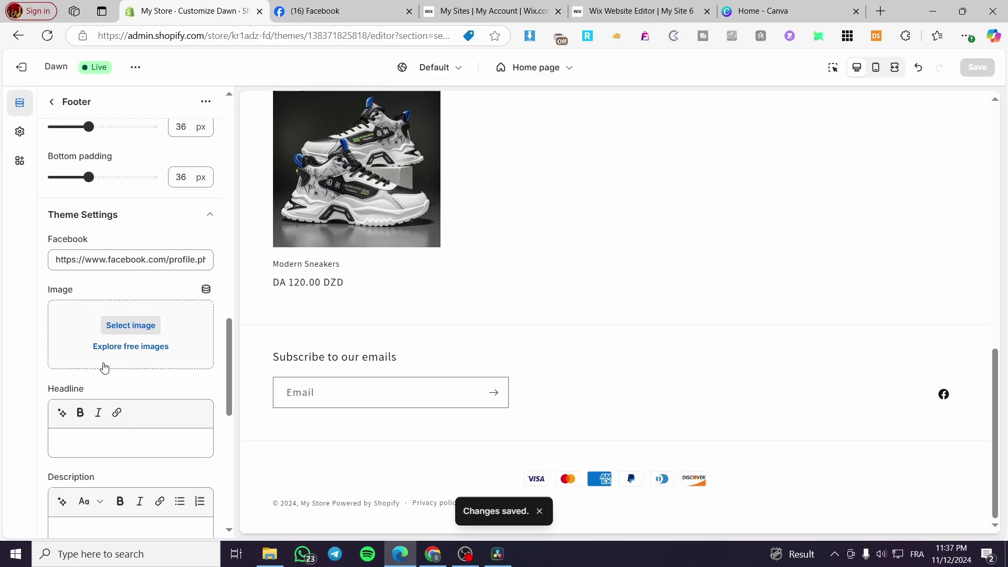
pyautogui.scroll(-1, 118, 362)
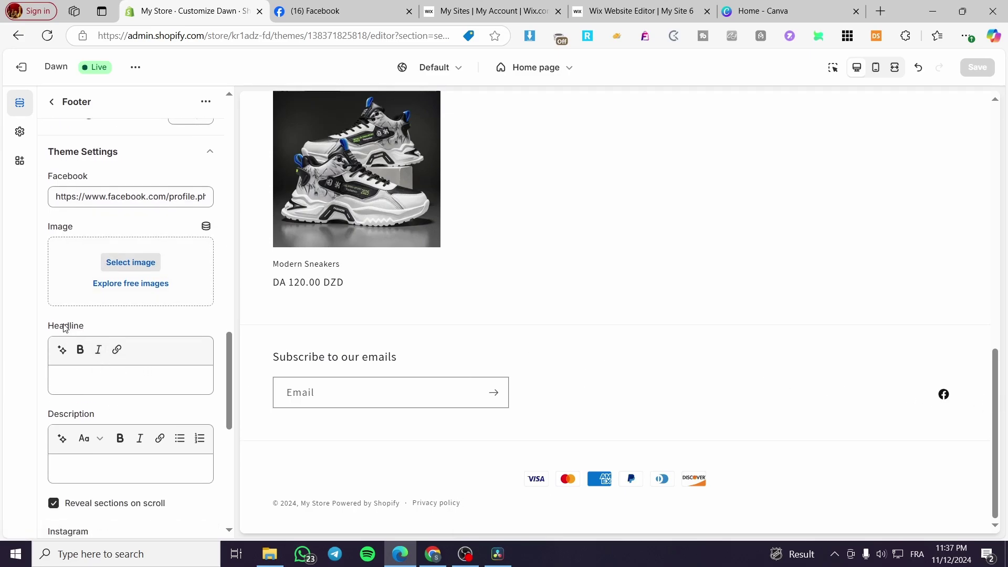
pyautogui.scroll(-1, 145, 371)
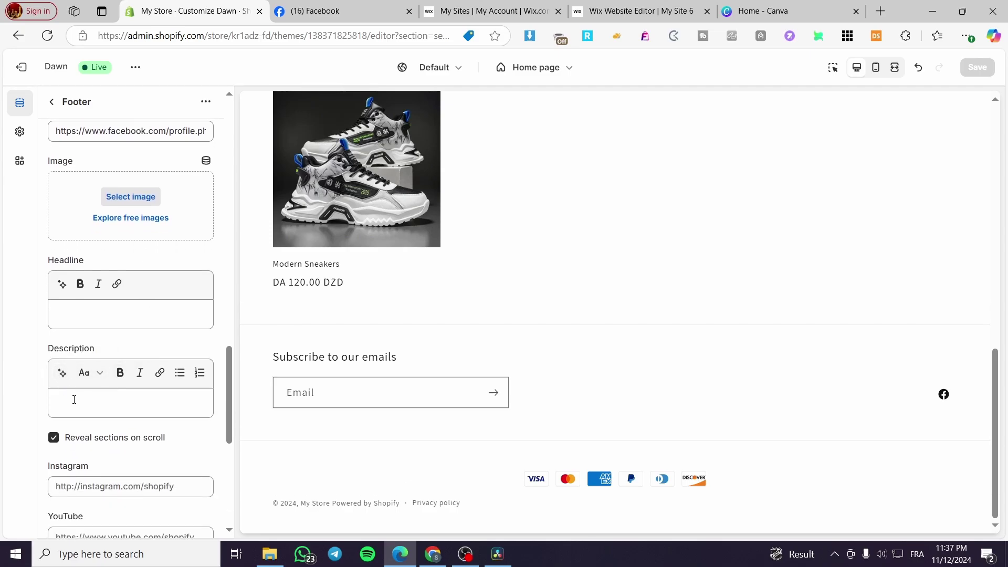
pyautogui.scroll(-1, 75, 393)
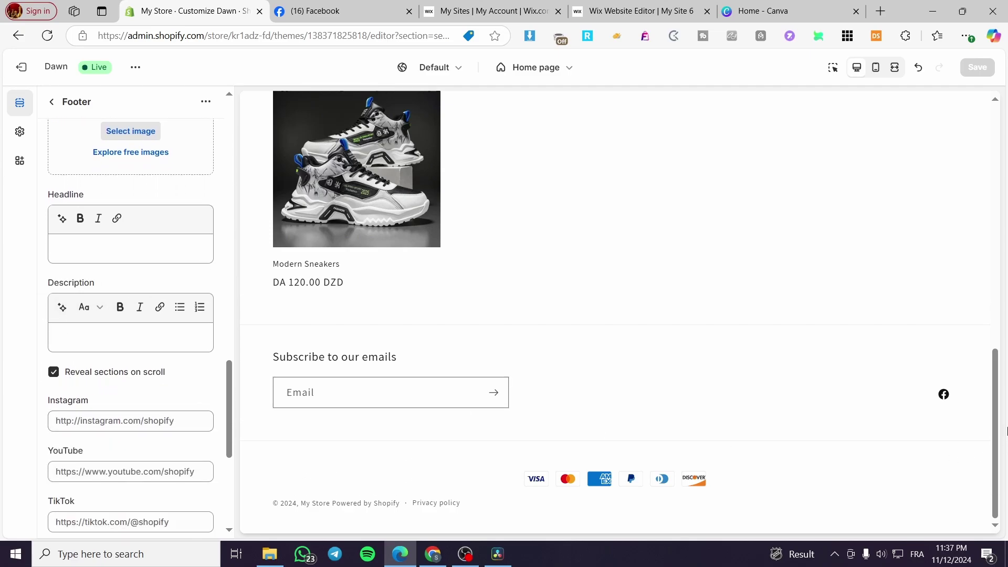
pyautogui.click(946, 399)
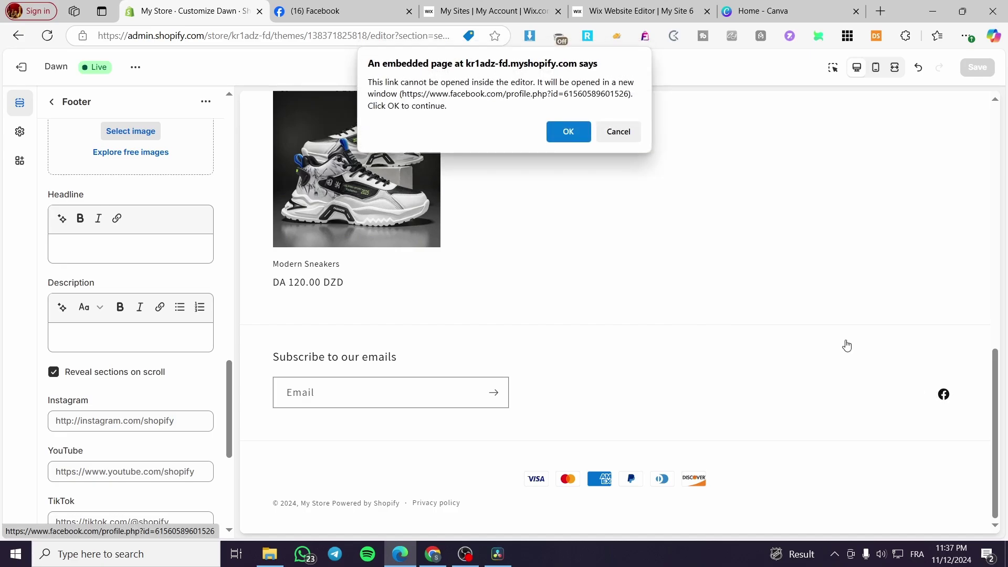
pyautogui.click(635, 140)
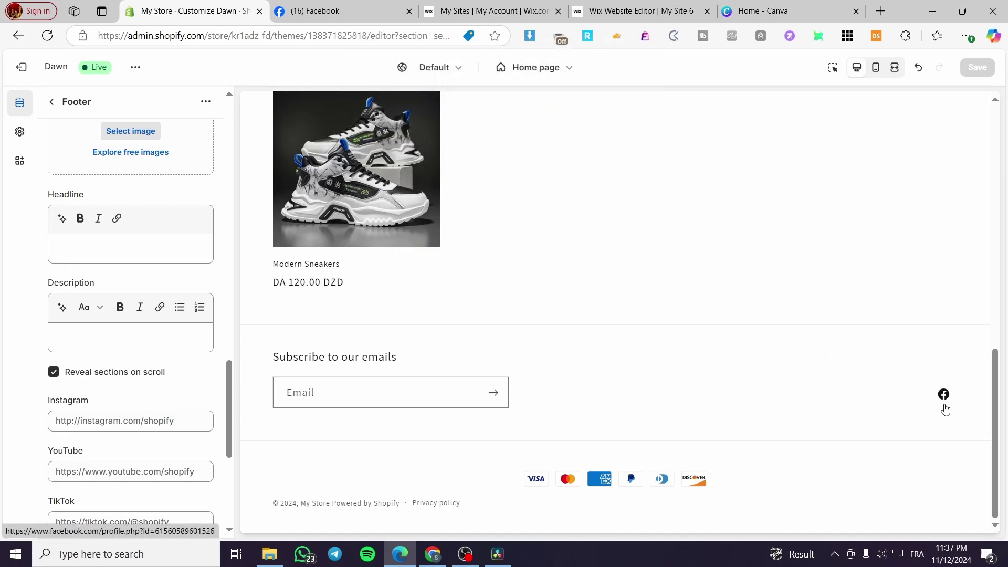